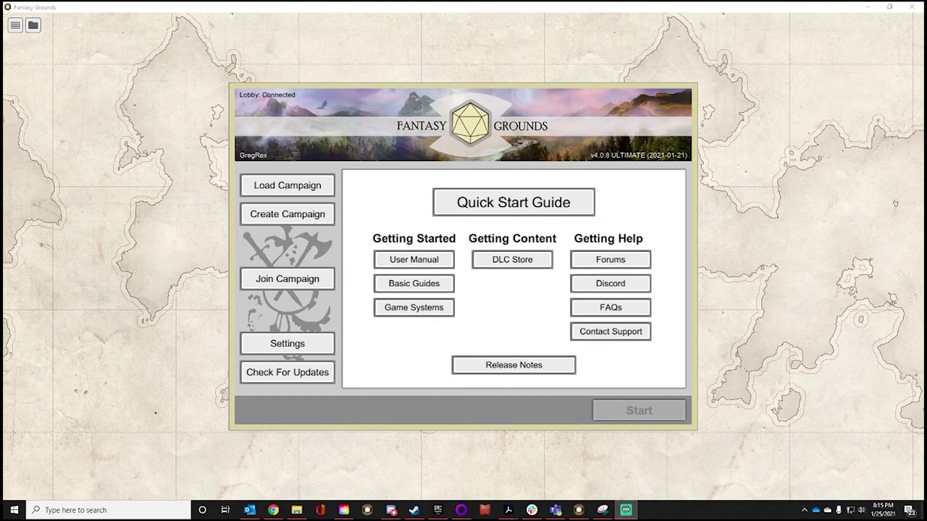
- Bring the Fantasy Grounds window to the front
click(895, 204)
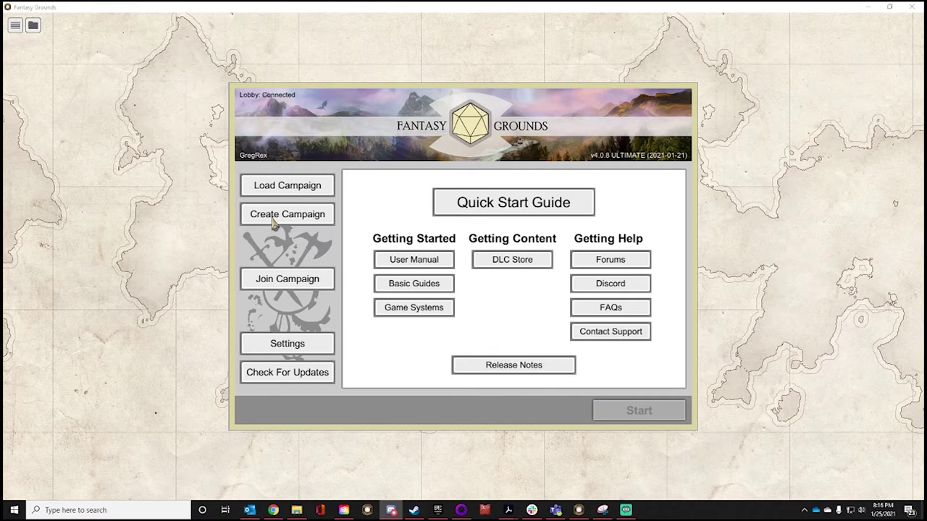
key(ctrl)
key(ctrl)
key(ctrl)
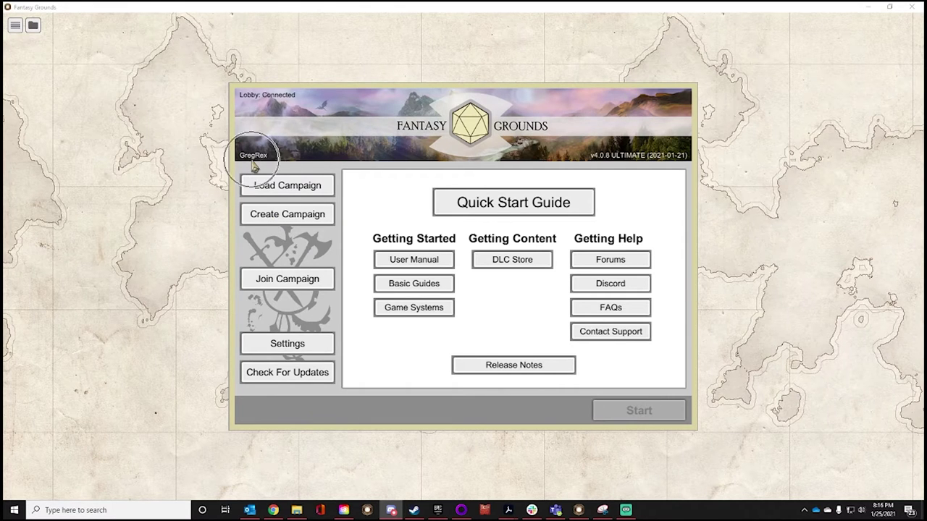
key(ctrl)
key(ctrl)
key(ctrl)
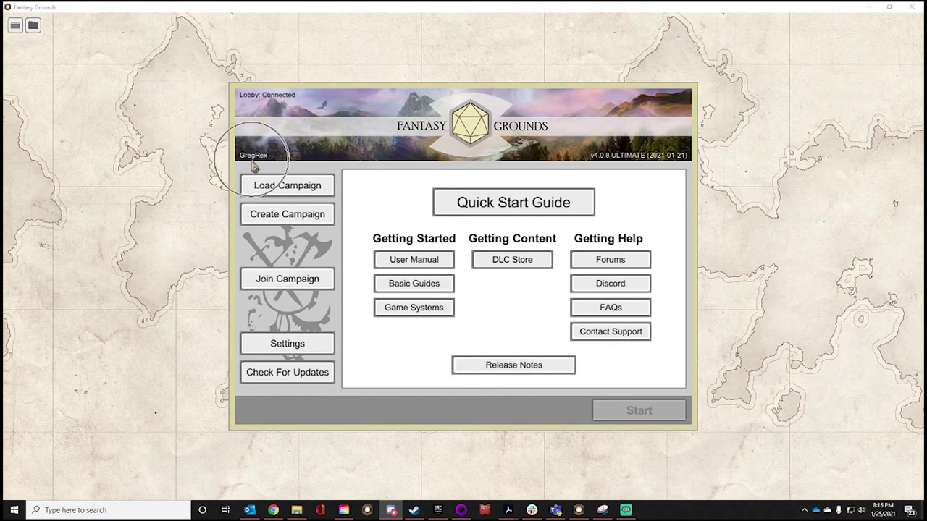
key(ctrl)
key(ctrl)
key(ctrl)
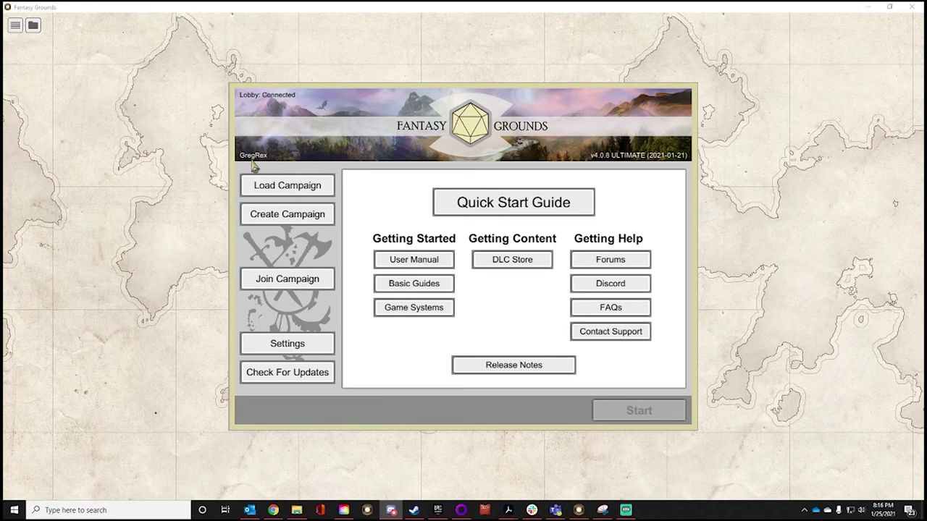
key(ctrl)
key(ctrl)
key(ctrl)
key(ctrl)
key(ctrl)
key(ctrl)
key(ctrl)
key(ctrl)
- Start a new campaign with Mongoose Traveller (2E) as the game system
click(278, 223)
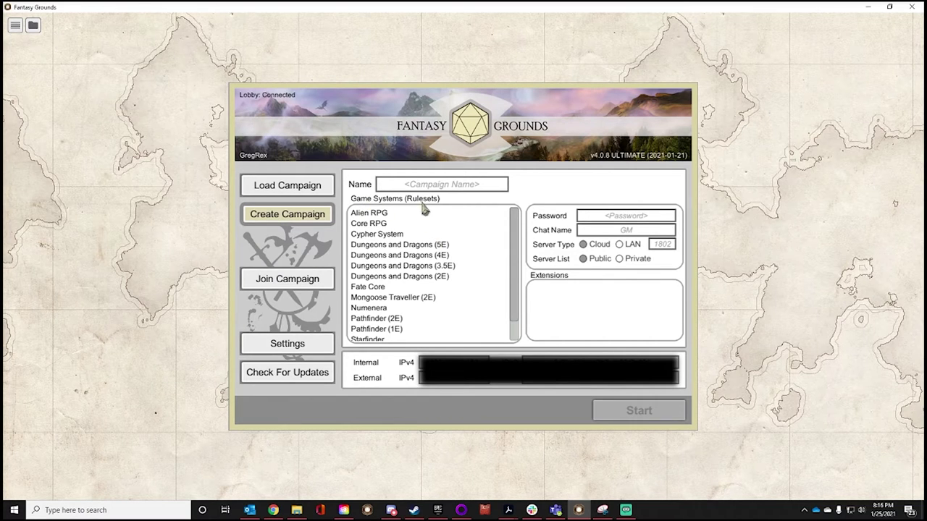
scroll(450, 248, down, 1)
scroll(450, 249, up, 1)
scroll(450, 249, down, 1)
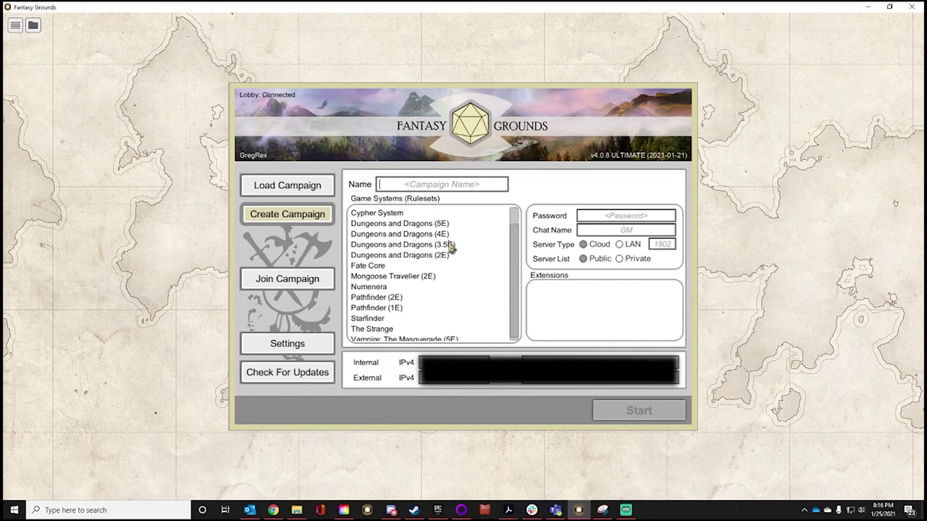
click(395, 278)
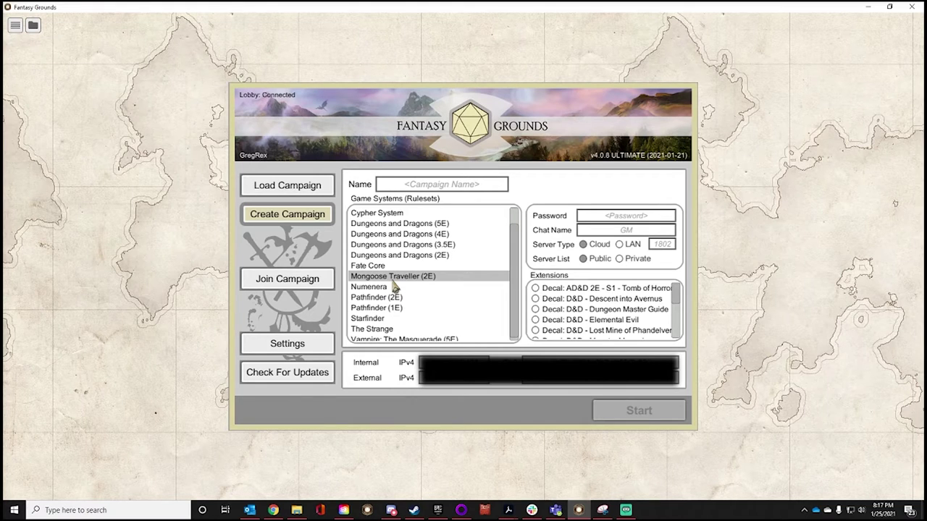
- Enter 'Monday Night Traveller' as the campaign name
click(410, 187)
text(Monday Night Traveller)
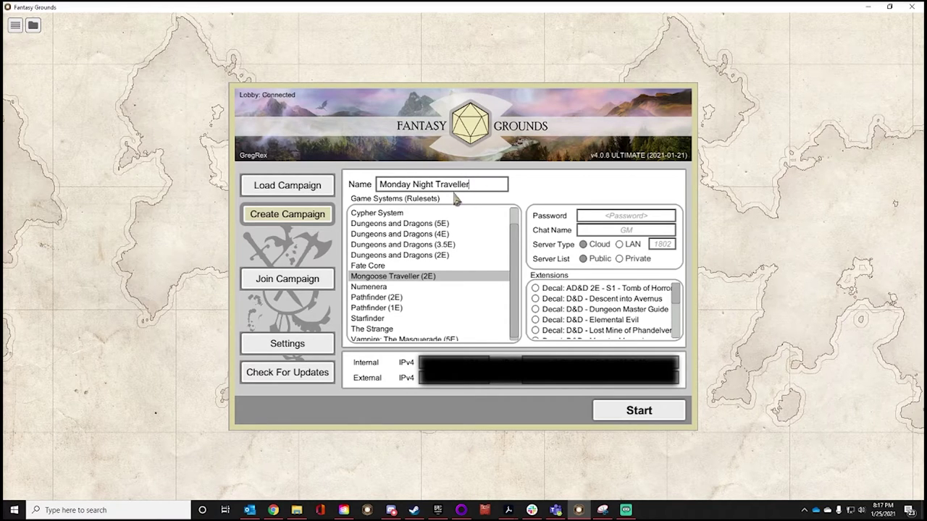
- Enter a campaign password and set the game master's chat name to 'Ref'
click(603, 218)
text(fgc)
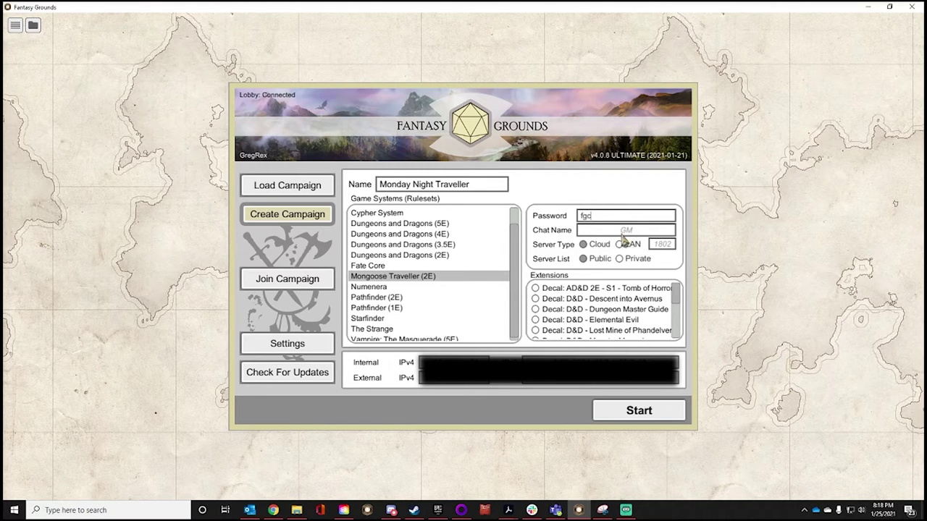
click(598, 231)
text(r)
key(BackSpace)
text(Re)
key(ctrl)
key(ctrl)
key(ctrl)
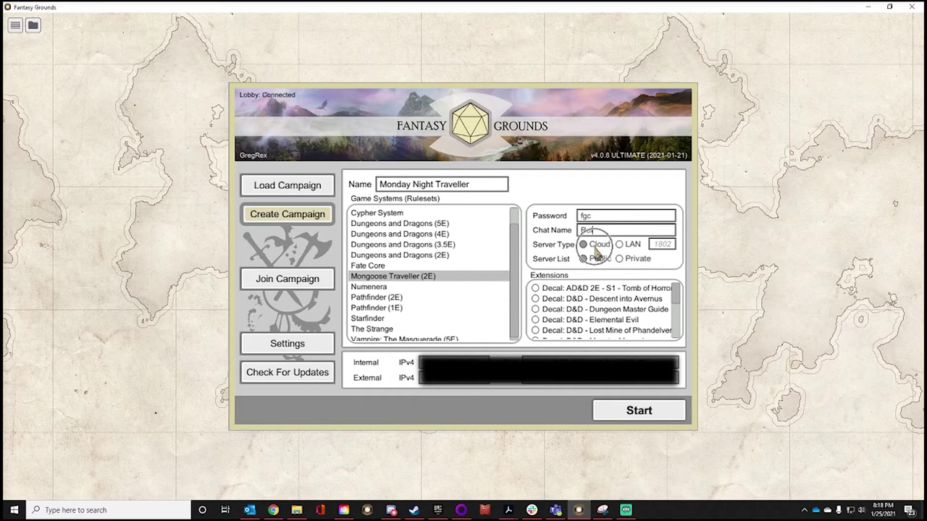